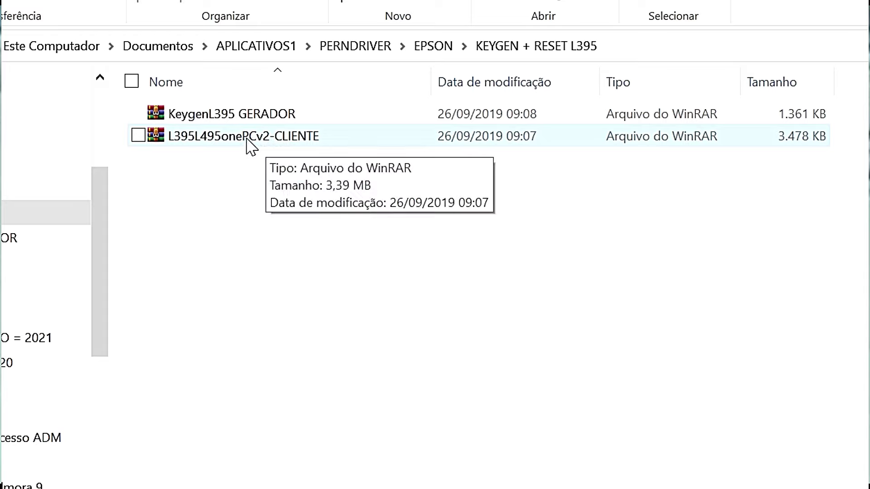
# Extract the L395L495onePCv2-CLIENTE and KeygenL395 GERADOR archives into the current folder.
pyautogui.click(245, 137)
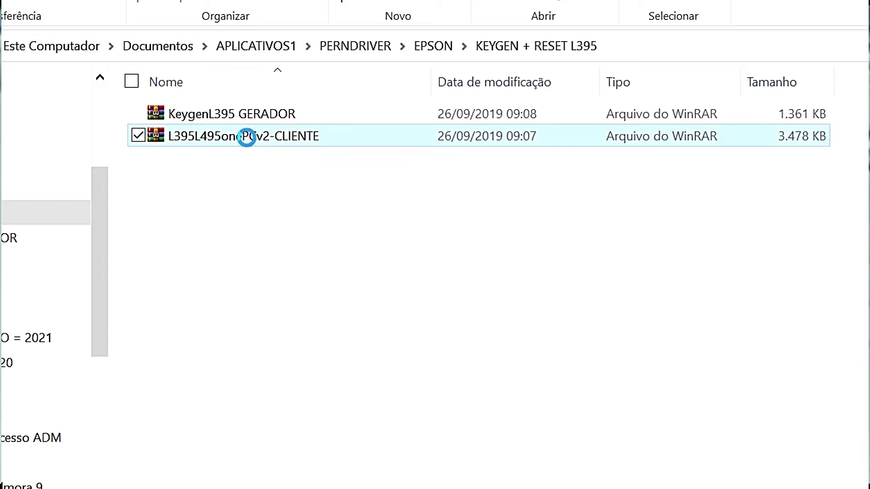
pyautogui.rightClick(244, 138)
pyautogui.click(344, 219)
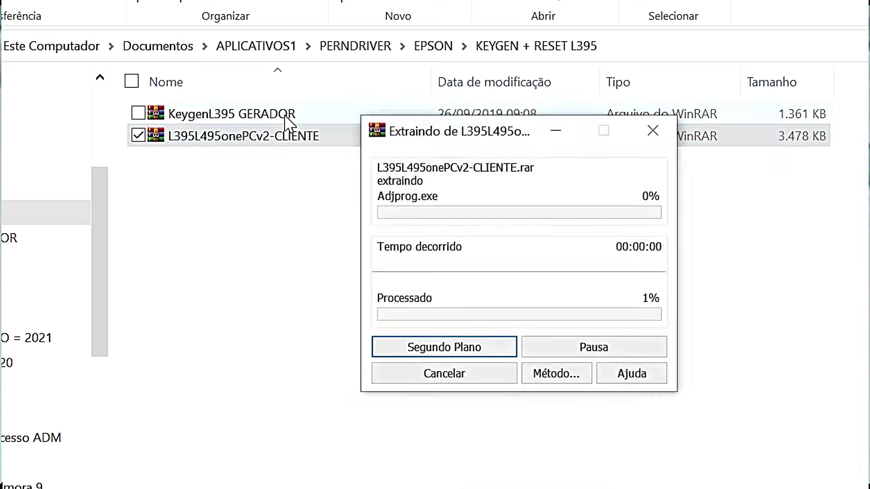
pyautogui.click(262, 202)
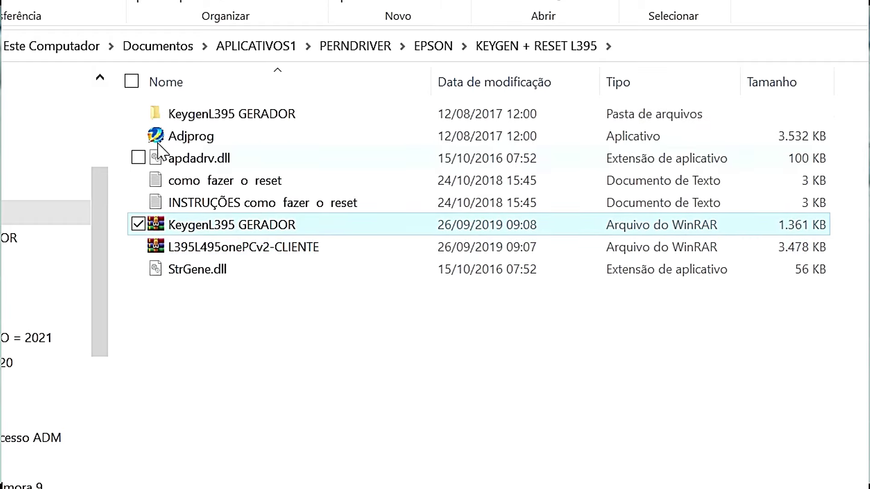
# Run Adjprog and paste its copied L395 L495 message text into a new Notepad document.
pyautogui.moveTo(213, 144)
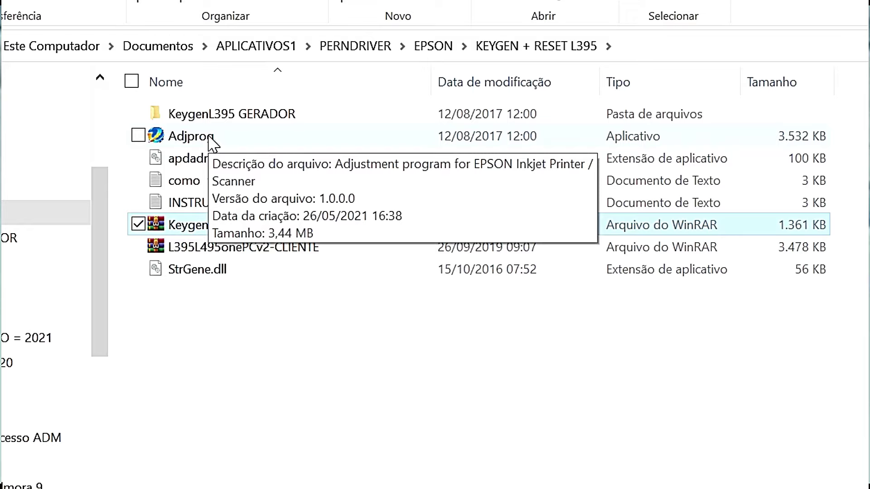
pyautogui.click(291, 423)
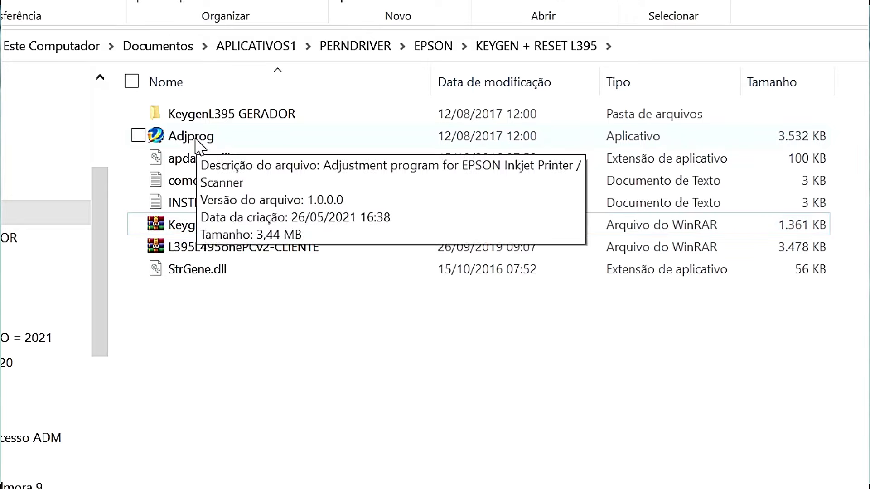
pyautogui.click(196, 140)
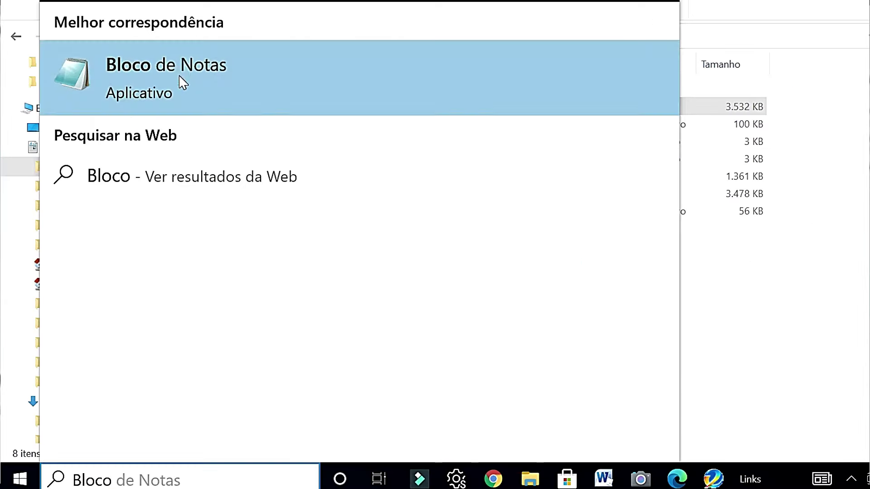
pyautogui.click(181, 82)
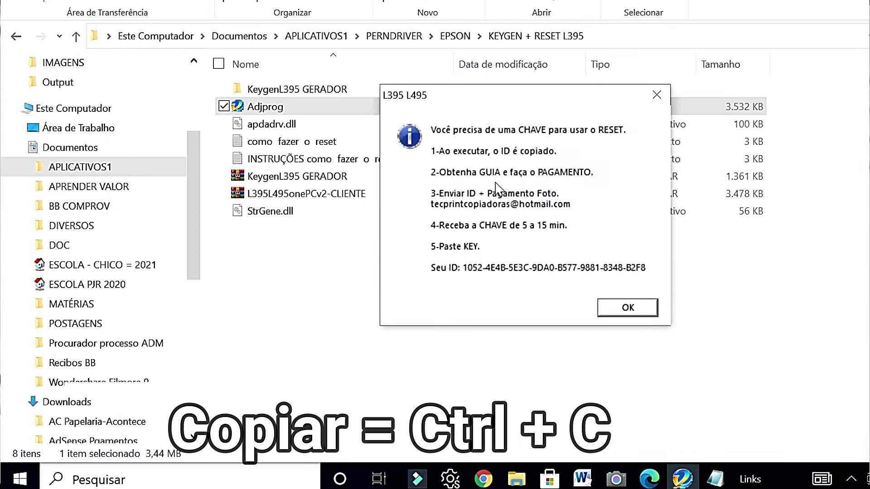
pyautogui.click(715, 478)
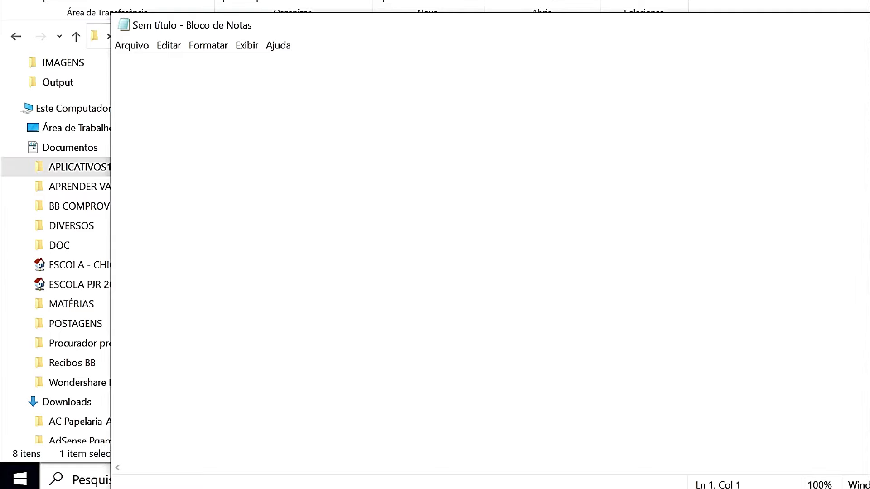
pyautogui.hotkey('ctrl', 'v')
# Copy only the hardware ID from the pasted text in Notepad and dismiss the Adjprog message.
pyautogui.click(166, 385)
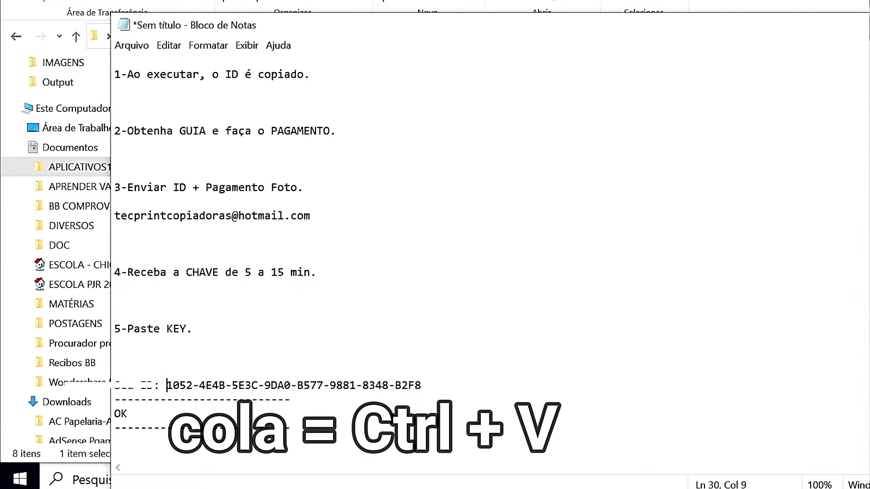
pyautogui.click(413, 385)
pyautogui.moveTo(166, 385); pyautogui.dragTo(421, 385)
pyautogui.hotkey('ctrl', 'c')
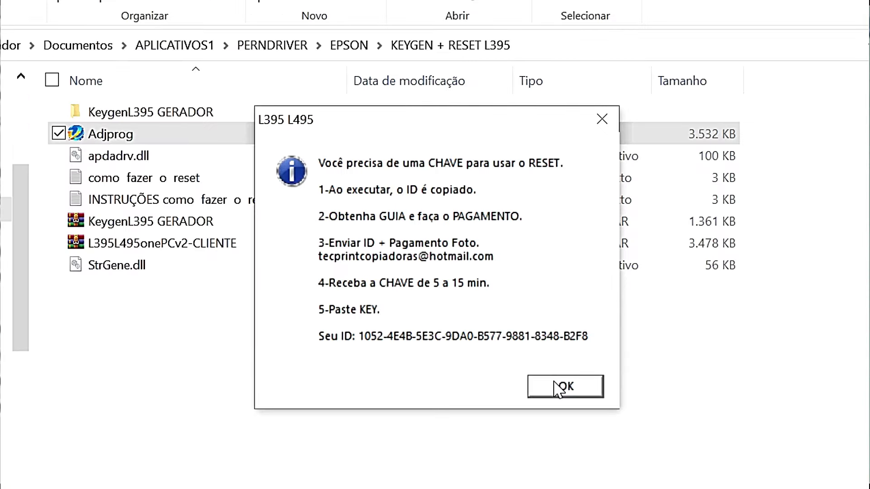
pyautogui.click(215, 342)
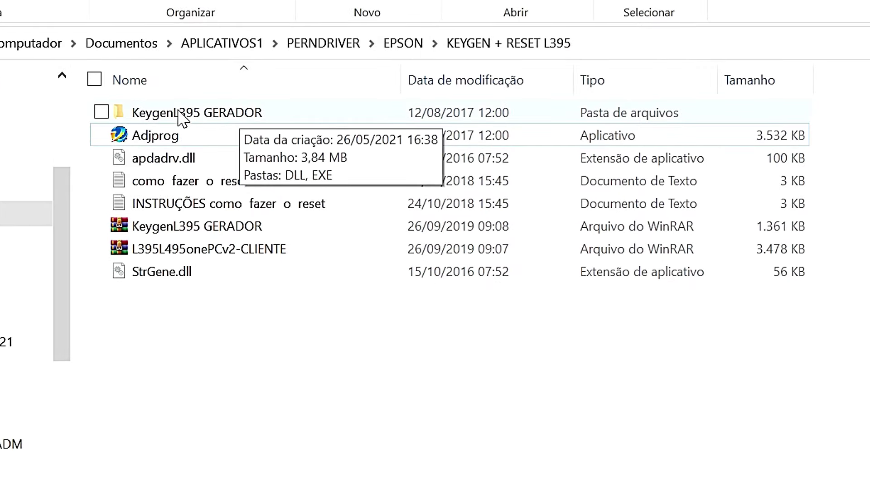
# Run Keygen from the EXE folder inside KeygenL395 GERADOR and open its License Manager.
pyautogui.doubleClick(176, 114)
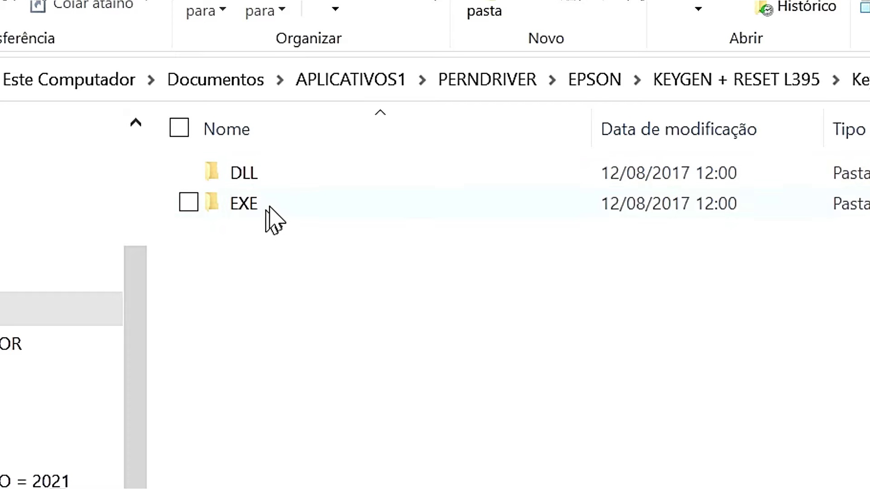
pyautogui.doubleClick(275, 201)
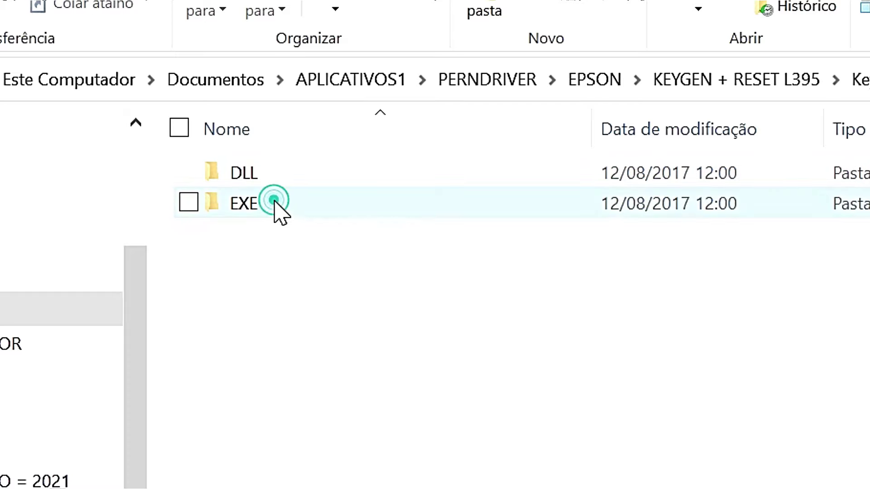
pyautogui.doubleClick(269, 267)
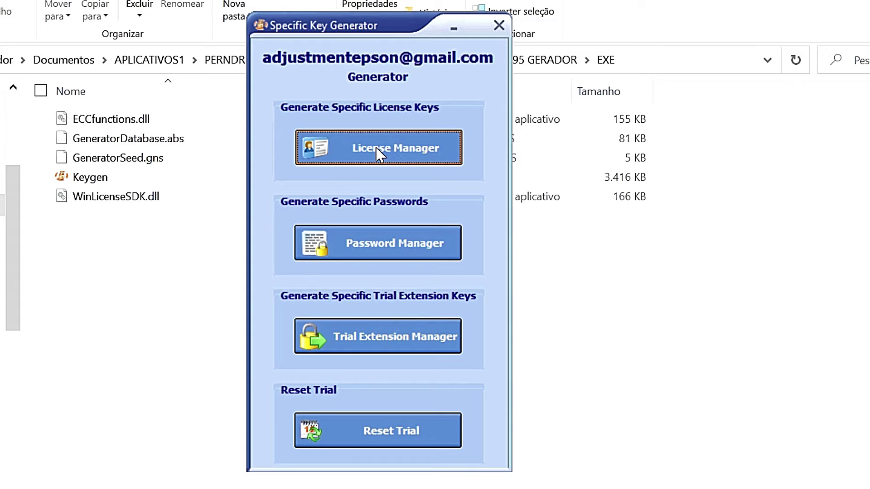
pyautogui.click(376, 149)
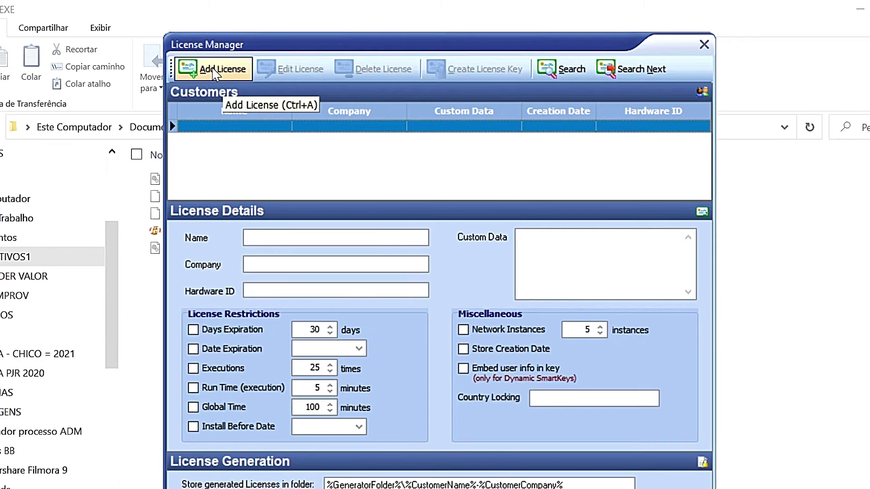
# Add and save a license with customer CEARÁ, company ACONTECE and the copied hardware ID.
pyautogui.click(212, 72)
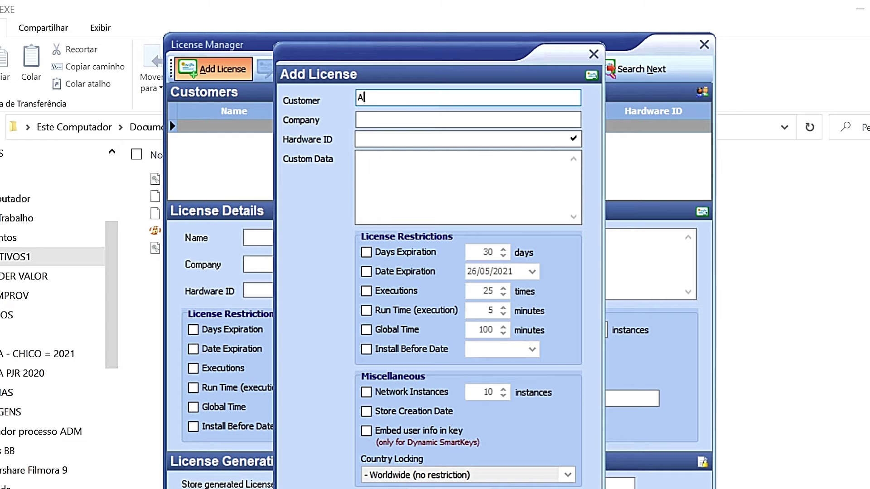
pyautogui.press('BackSpace')
pyautogui.press('BackSpace')
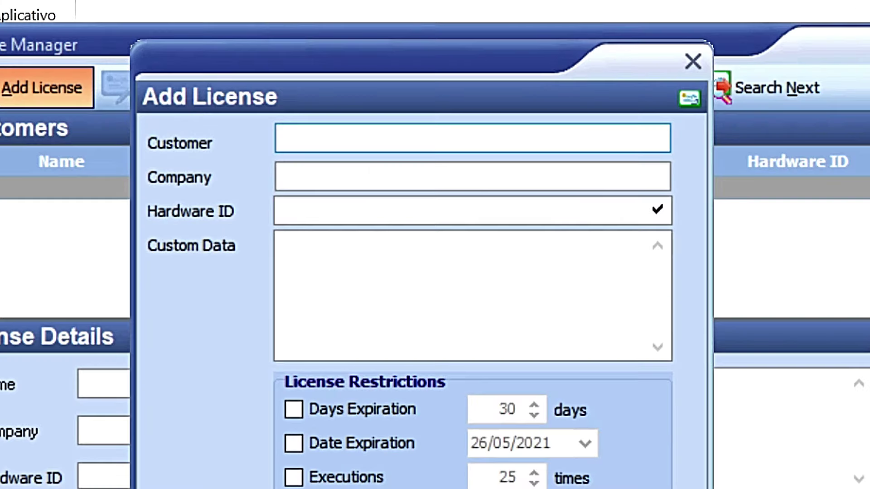
pyautogui.write('CEARÁ')
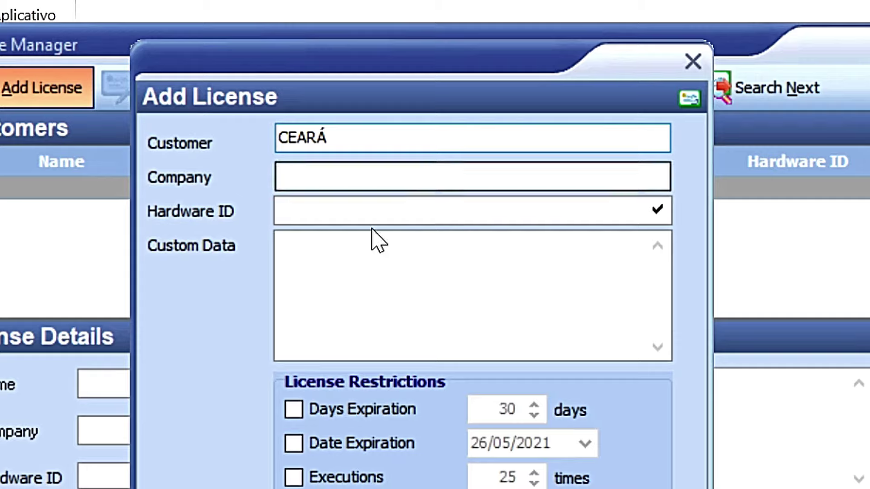
pyautogui.click(297, 175)
pyautogui.write('ACONTECE')
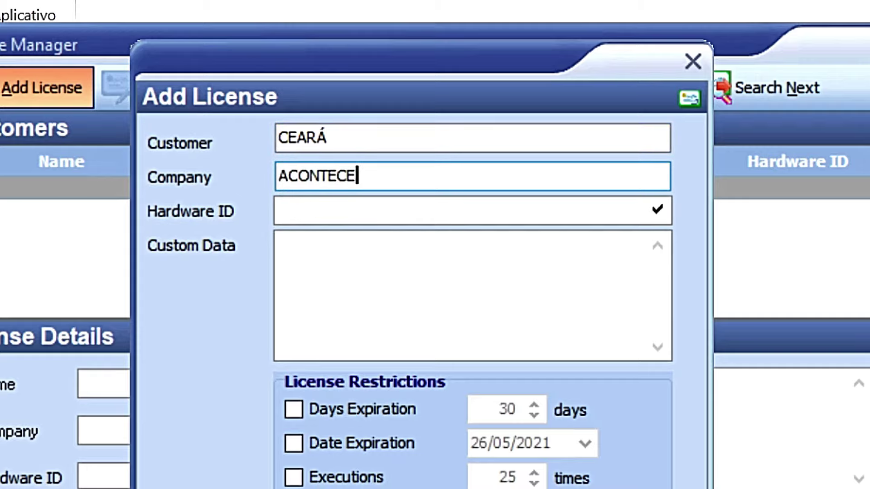
pyautogui.click(431, 211)
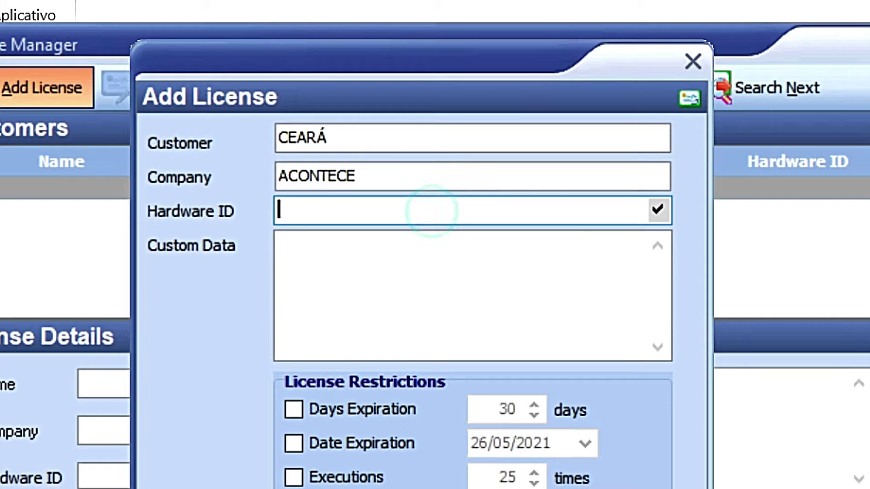
pyautogui.hotkey('ctrl', 'v')
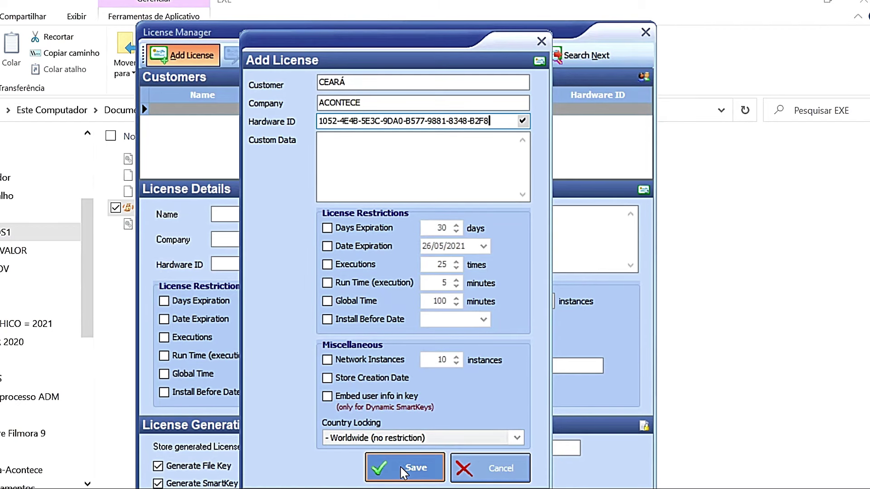
pyautogui.click(403, 471)
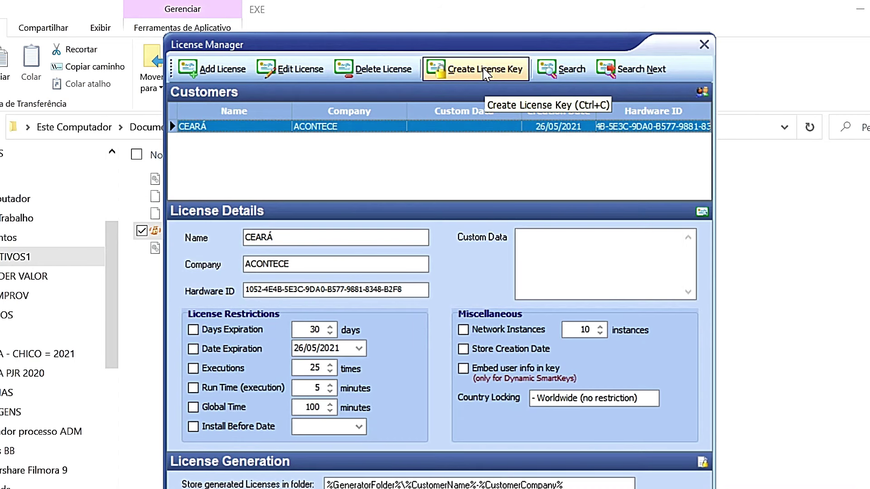
# Create the license key for the CEARÁ entry and close the License Manager and key generator.
pyautogui.click(484, 73)
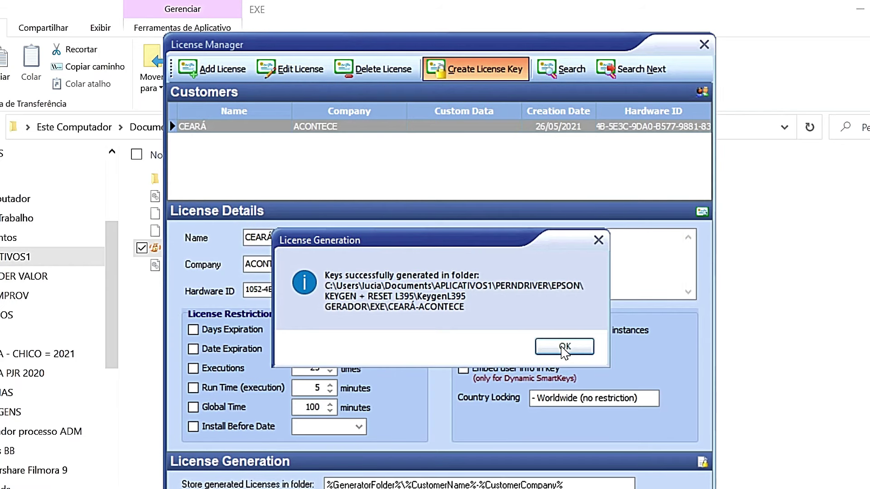
pyautogui.click(562, 346)
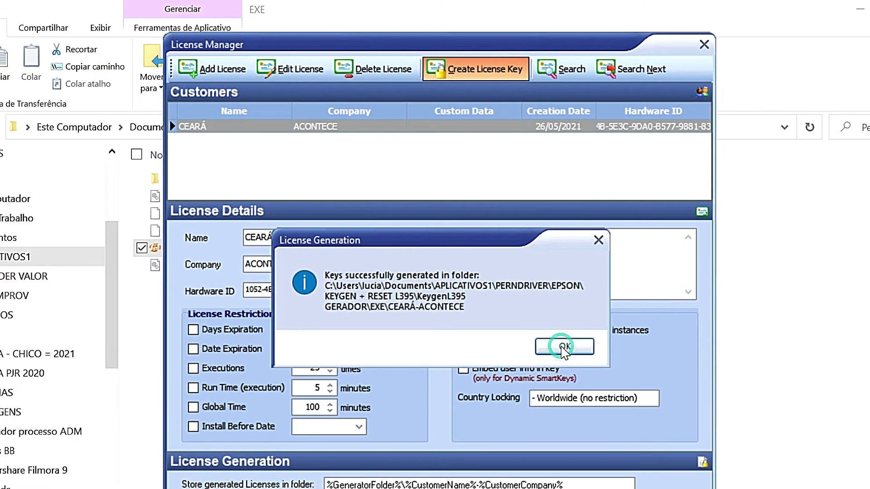
pyautogui.click(705, 46)
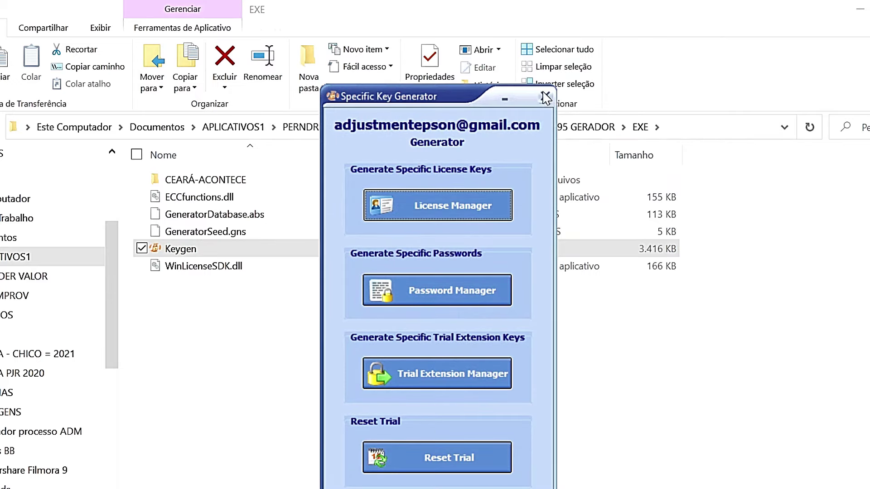
pyautogui.click(545, 96)
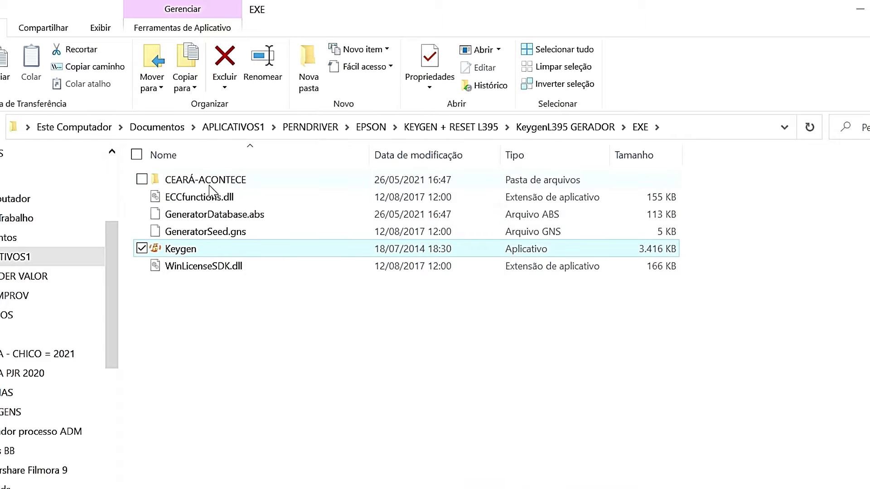
# Copy all the generated key files, DynSmartKey through SmartKey, from the CEARÁ-ACONTECE folder.
pyautogui.moveTo(226, 186)
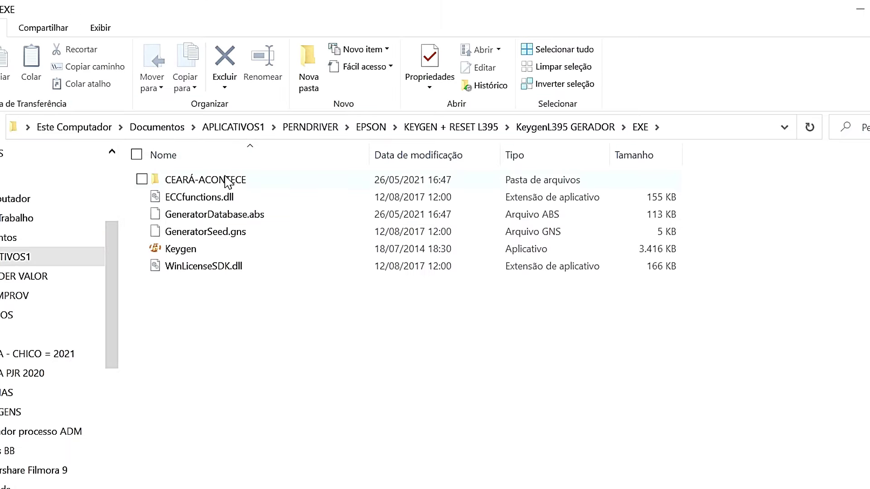
pyautogui.doubleClick(227, 181)
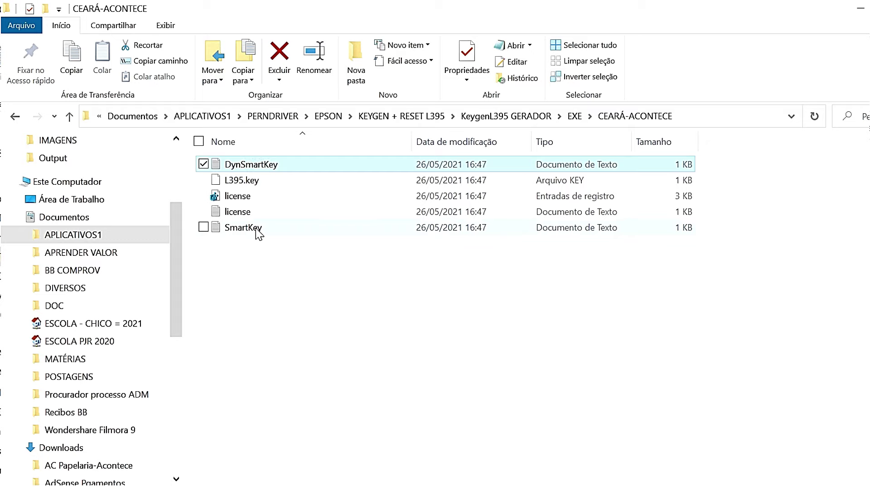
pyautogui.keyDown('shift'); pyautogui.click(257, 230); pyautogui.keyUp('shift')
pyautogui.rightClick(256, 229)
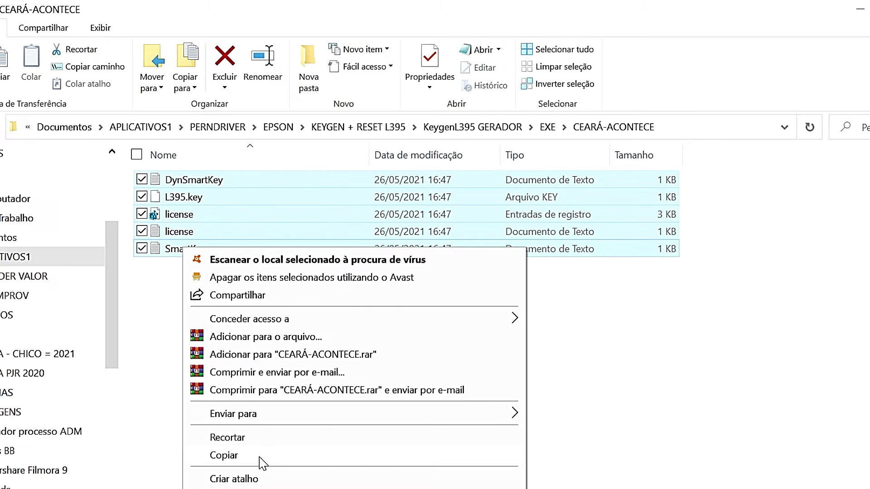
pyautogui.click(227, 455)
pyautogui.click(271, 371)
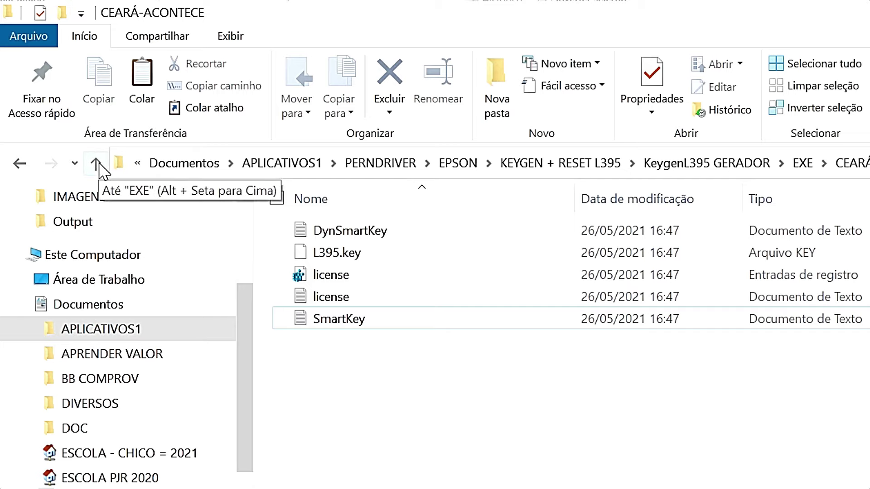
# Return to the KEYGEN + RESET L395 folder, run Adjprog and dismiss its message, and paste the copied key files there.
pyautogui.click(99, 164)
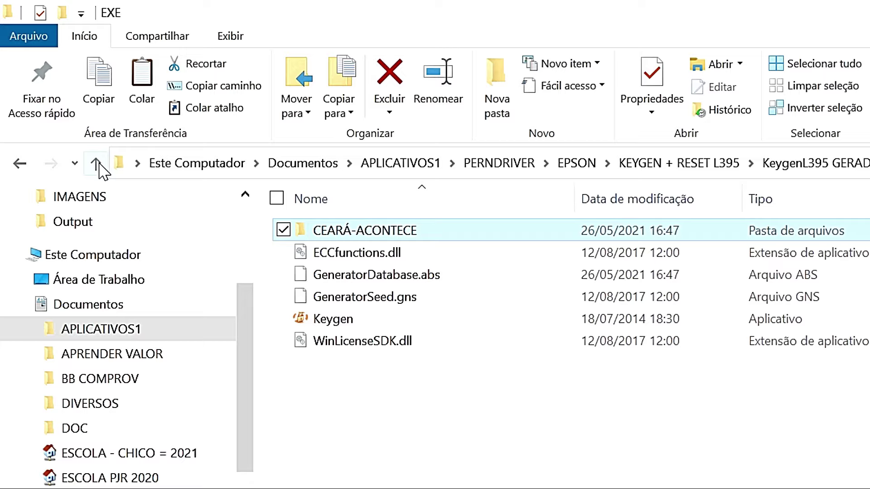
pyautogui.click(98, 164)
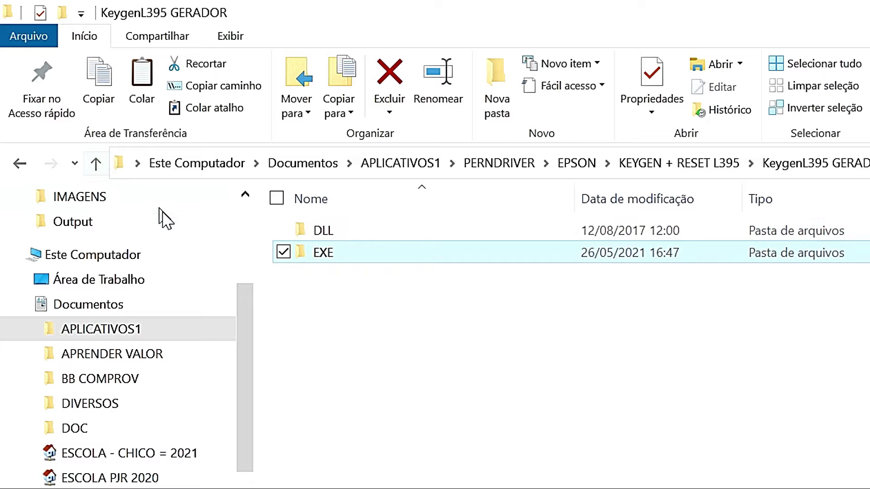
pyautogui.click(104, 170)
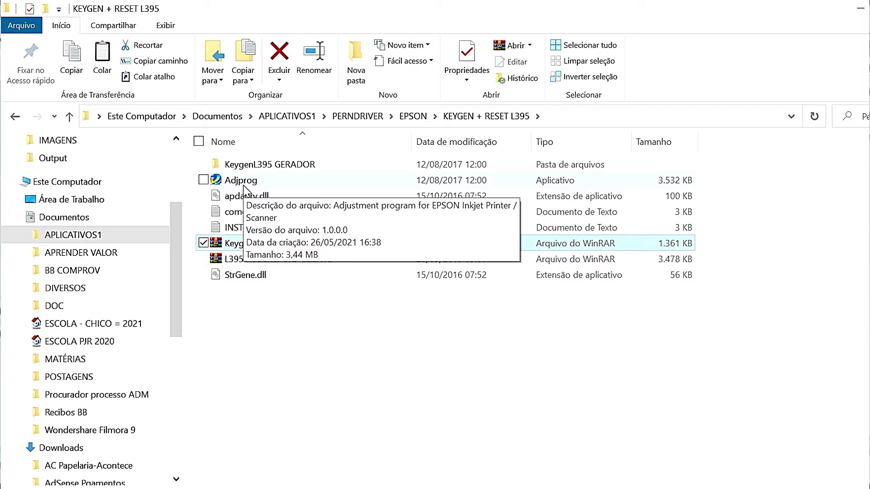
pyautogui.doubleClick(244, 186)
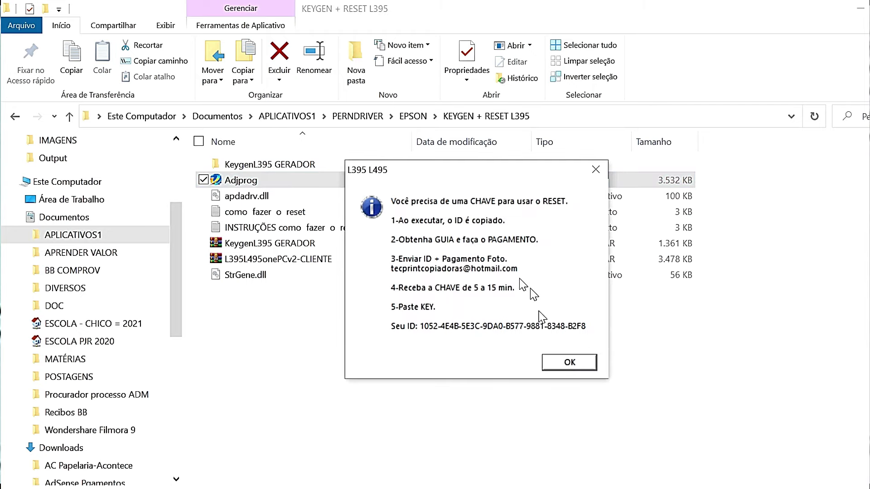
pyautogui.click(568, 362)
pyautogui.hotkey('ctrl', 'v')
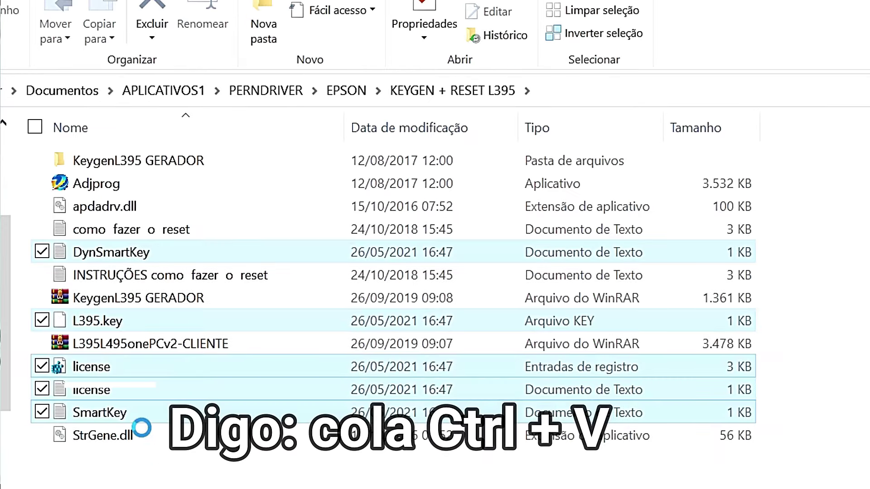
# Clear the selection of the pasted files, run Adjprog from the KEYGEN + RESET L395 folder and acknowledge its registration notice.
pyautogui.click(222, 469)
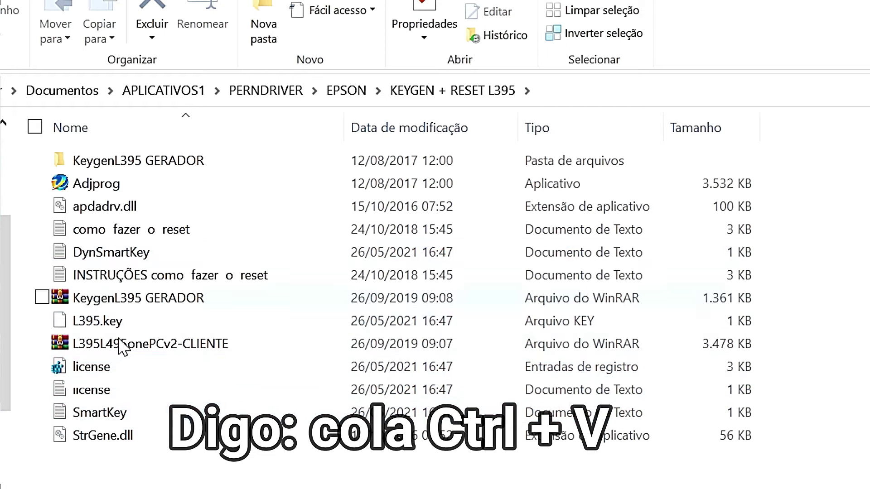
pyautogui.doubleClick(96, 186)
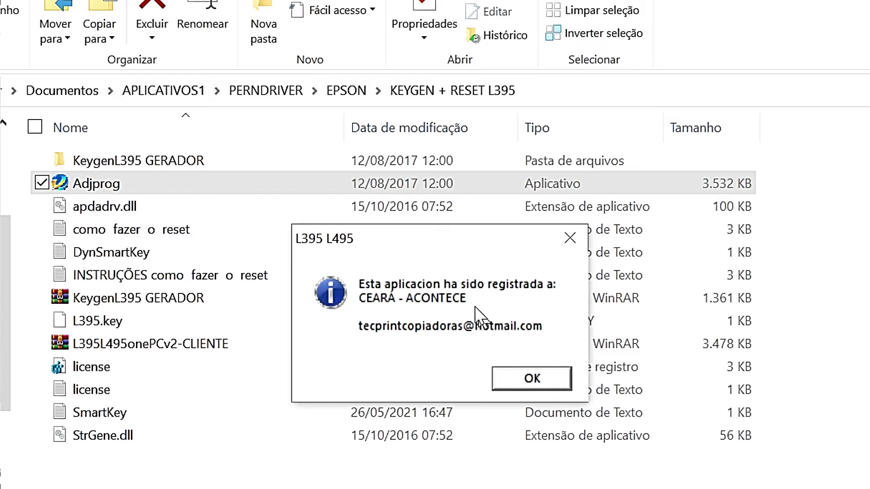
pyautogui.click(531, 379)
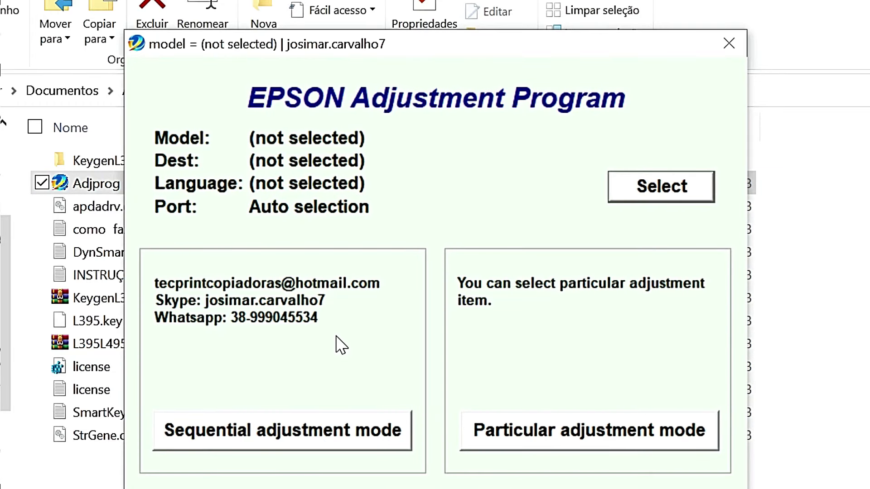
# Set the adjustment program's model to L395, keeping the port on Auto selection, and confirm the selection.
pyautogui.click(653, 196)
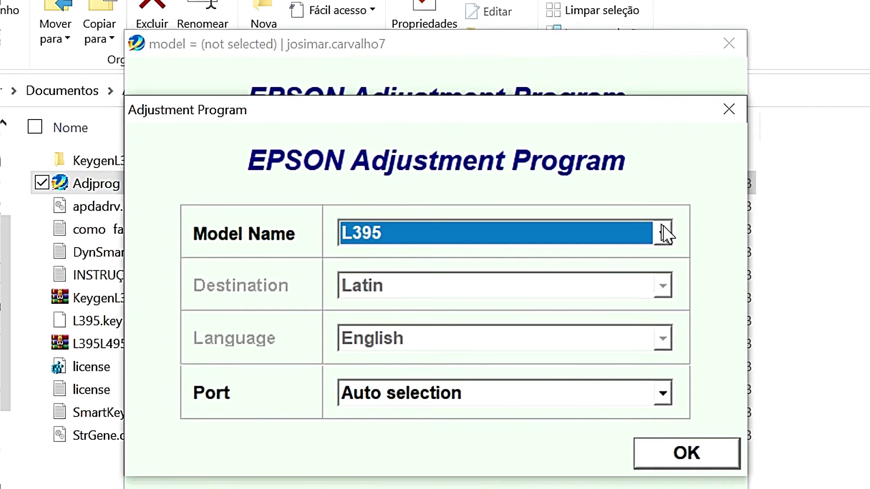
pyautogui.click(664, 234)
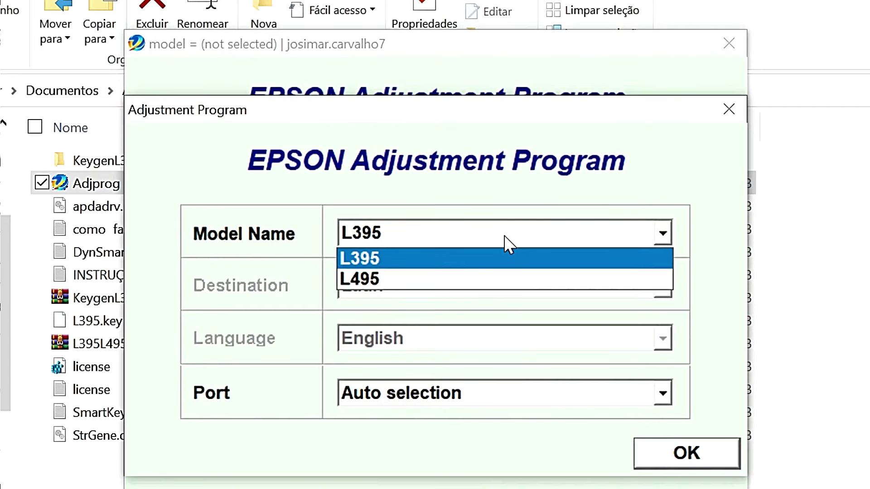
pyautogui.click(501, 257)
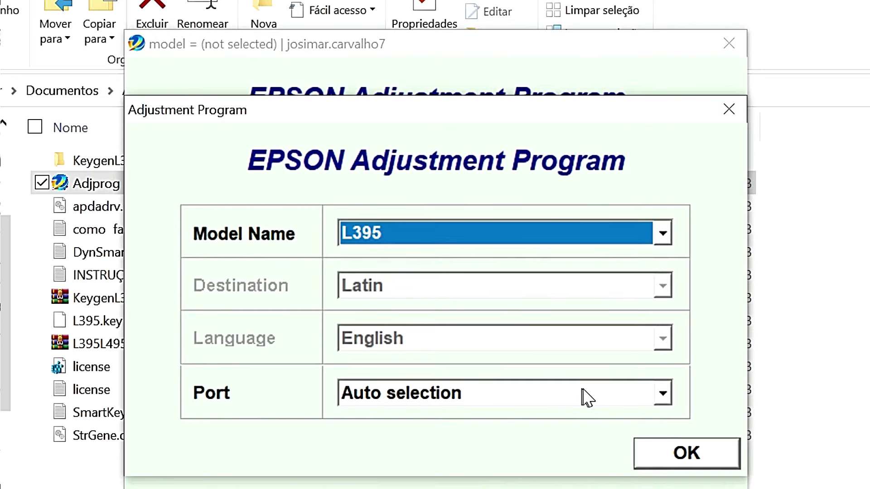
pyautogui.click(705, 461)
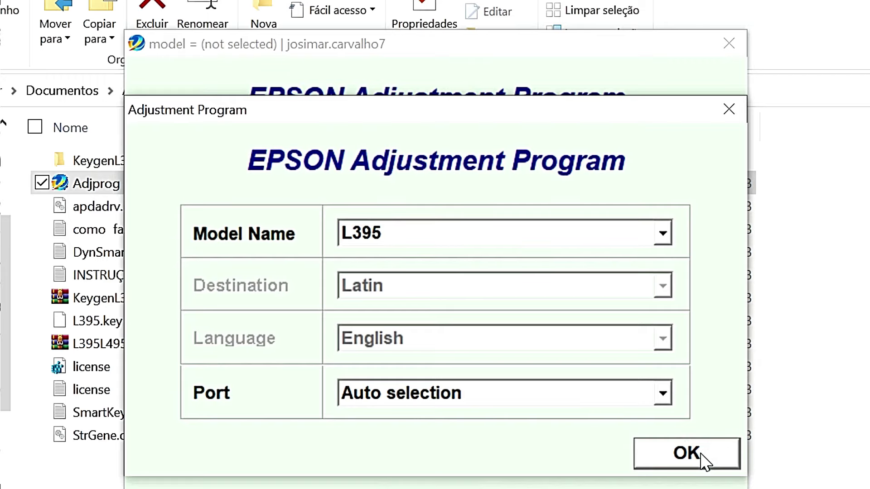
pyautogui.click(705, 460)
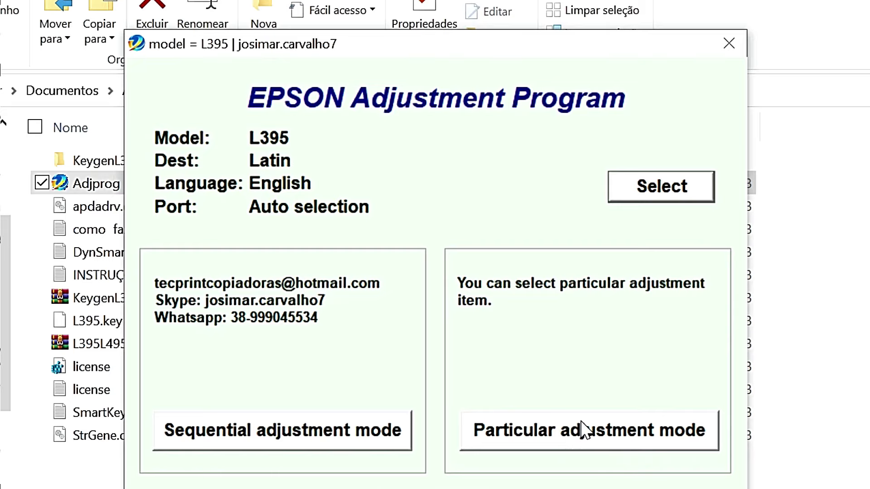
# Open the Waste ink pad counter item in Particular adjustment mode and check the main pad counter's current value.
pyautogui.click(601, 435)
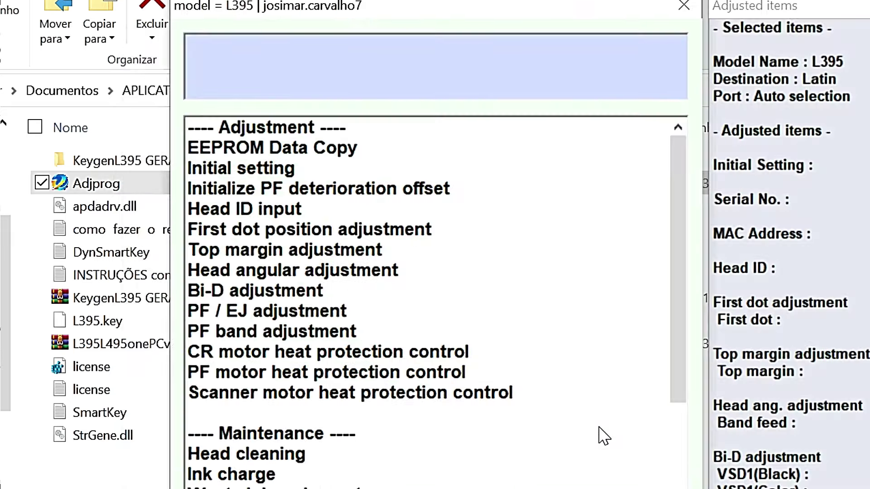
pyautogui.click(247, 487)
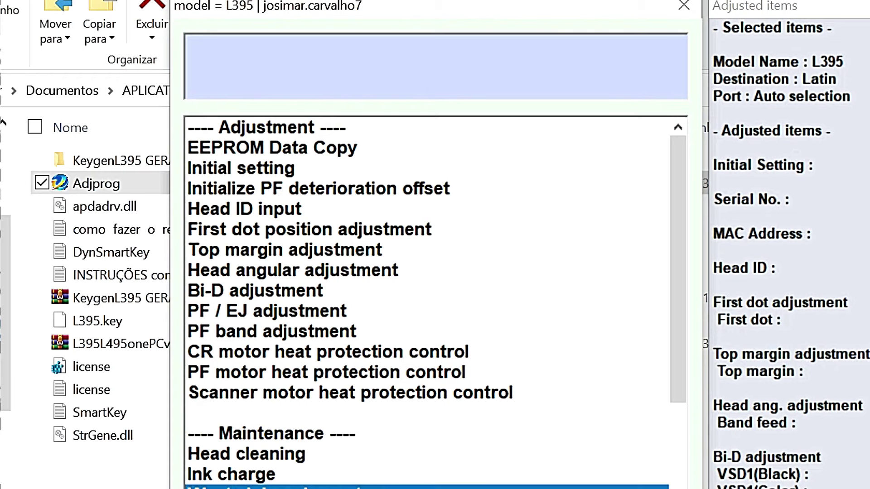
pyautogui.scroll(-3, 499, 459)
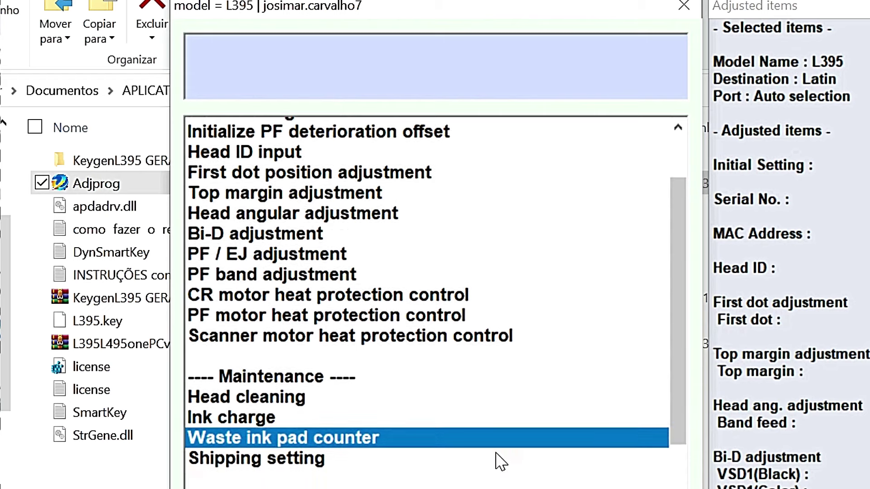
pyautogui.scroll(-1, 452, 435)
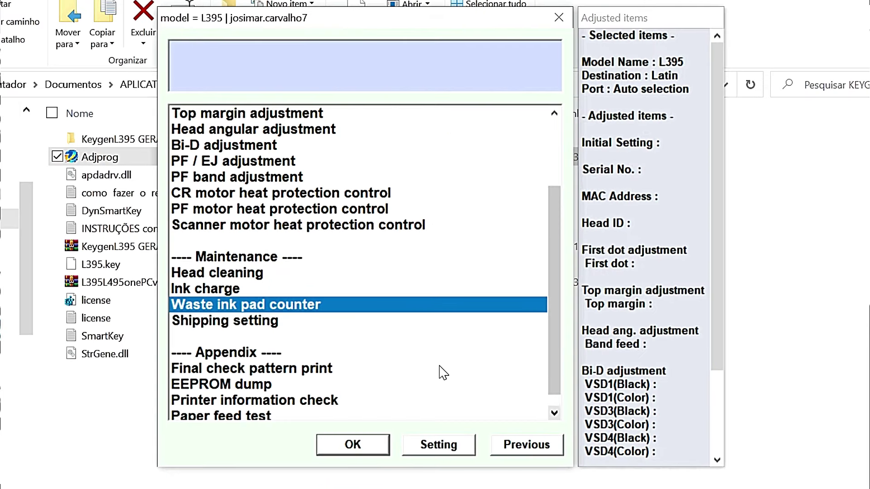
pyautogui.click(345, 445)
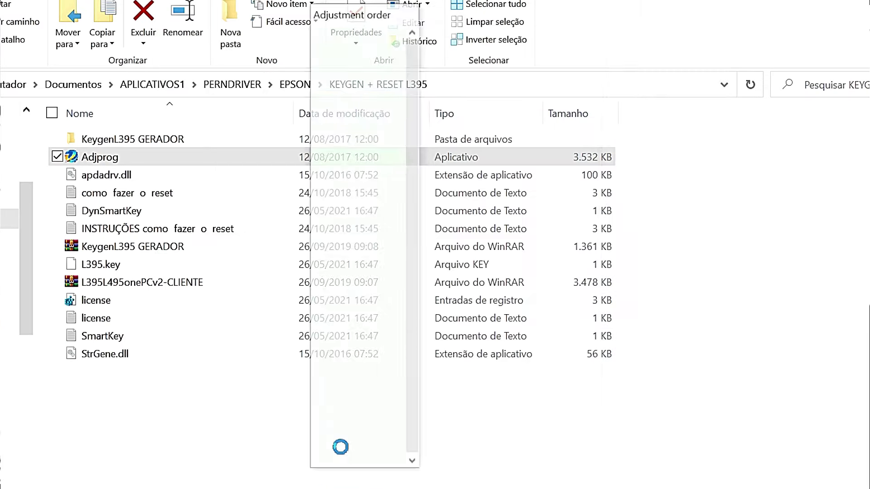
pyautogui.click(165, 182)
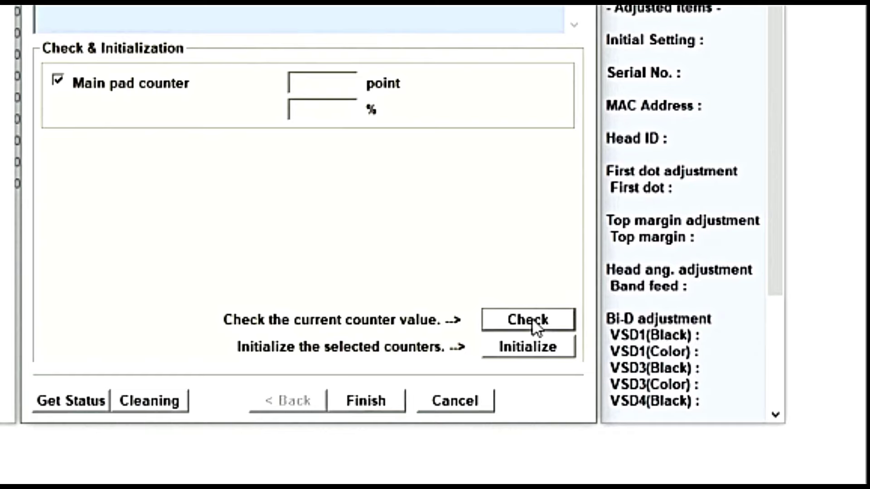
pyautogui.click(532, 318)
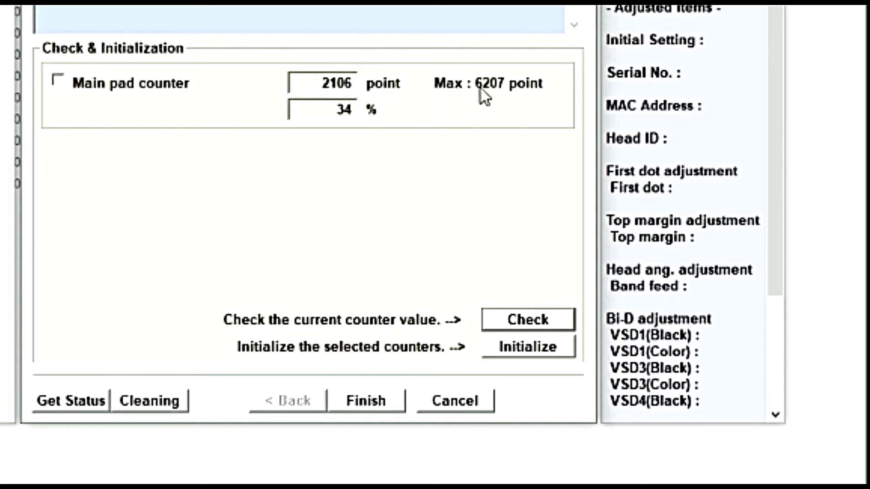
# Initialize the main pad counter, acknowledge all messages, then finish and return to the adjustment program's start screen.
pyautogui.click(57, 82)
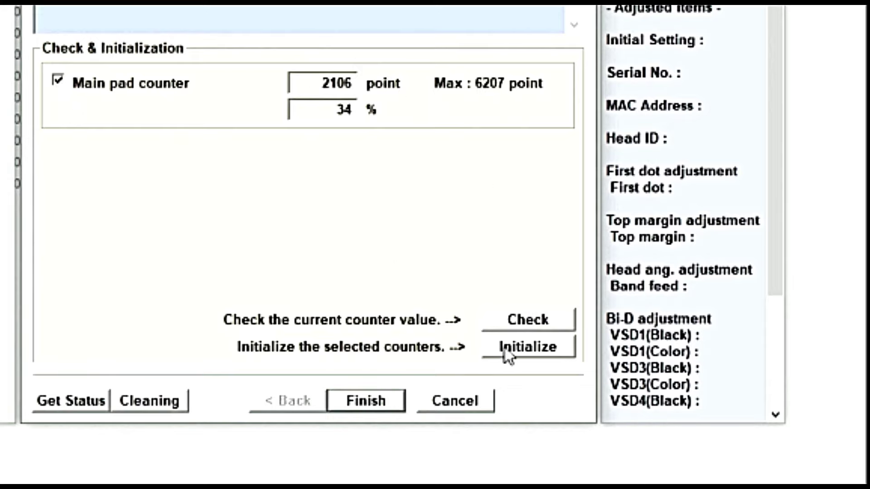
pyautogui.click(525, 347)
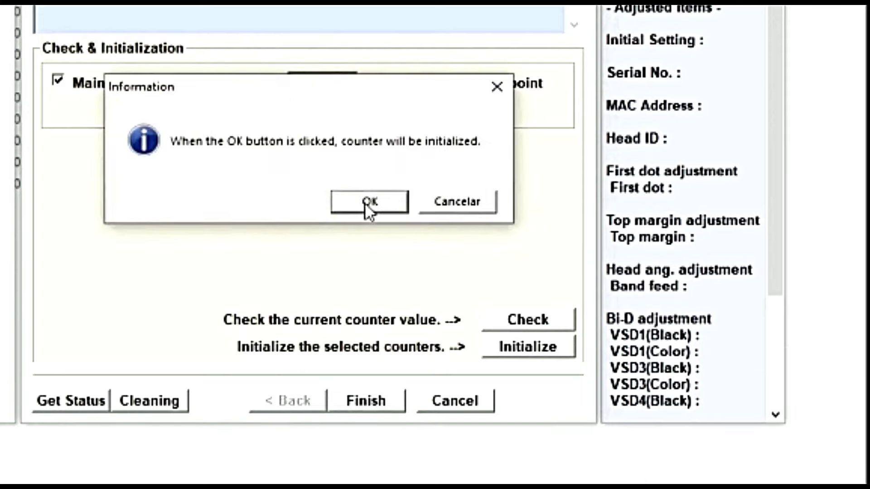
pyautogui.click(370, 205)
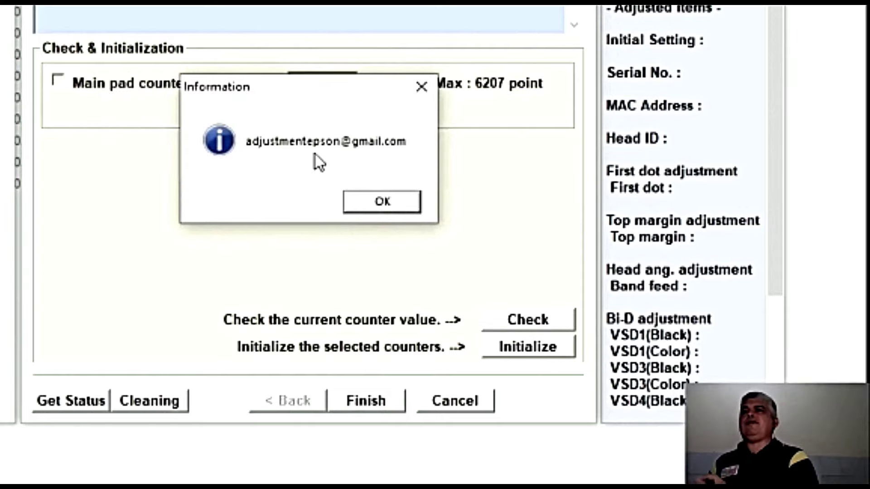
pyautogui.click(378, 203)
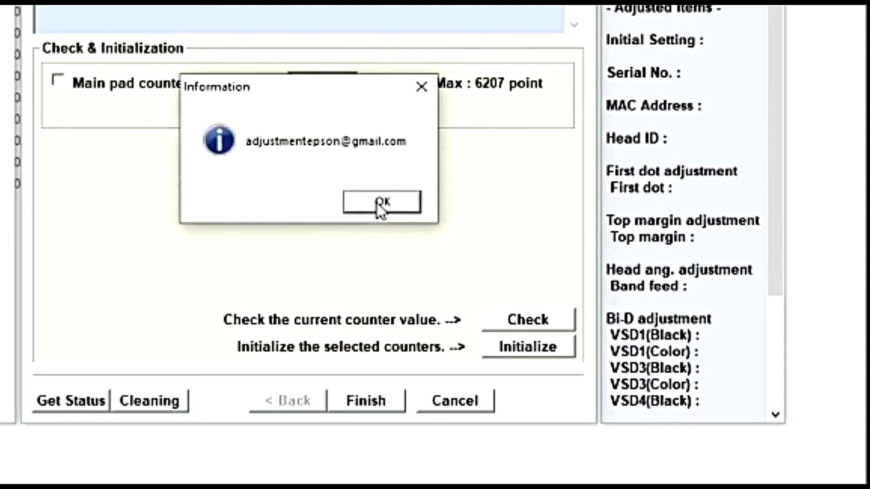
pyautogui.click(406, 203)
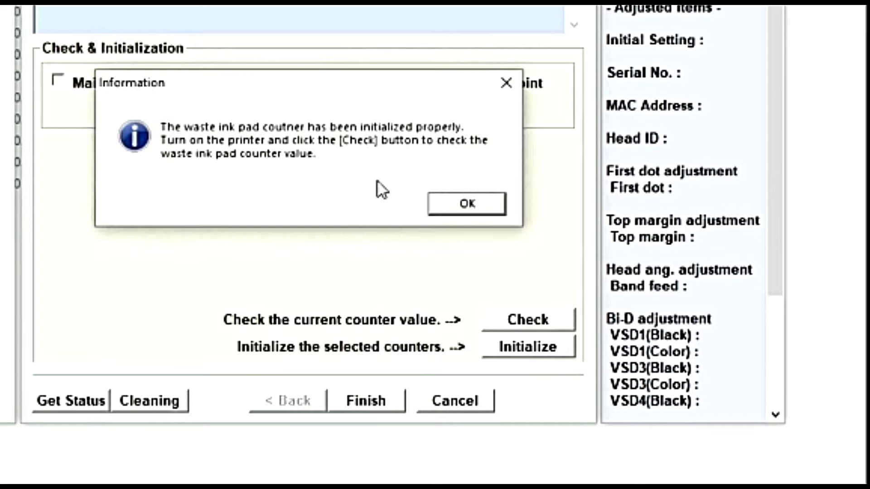
pyautogui.click(466, 204)
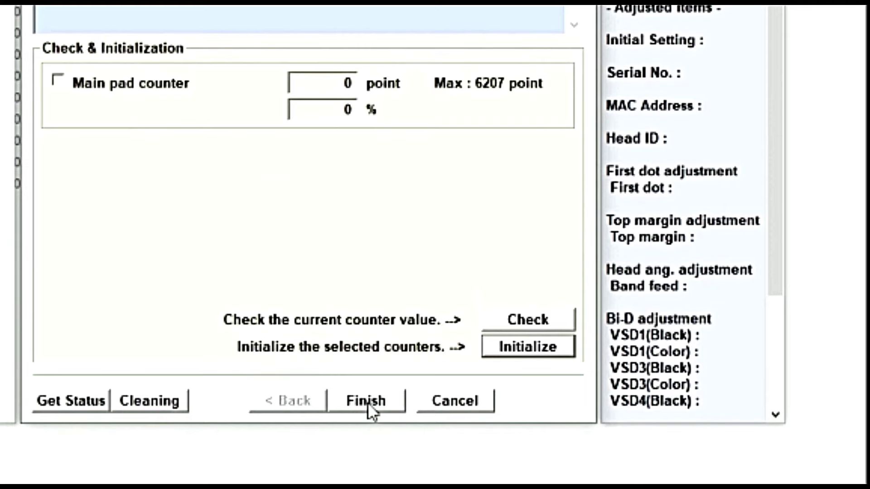
pyautogui.click(368, 403)
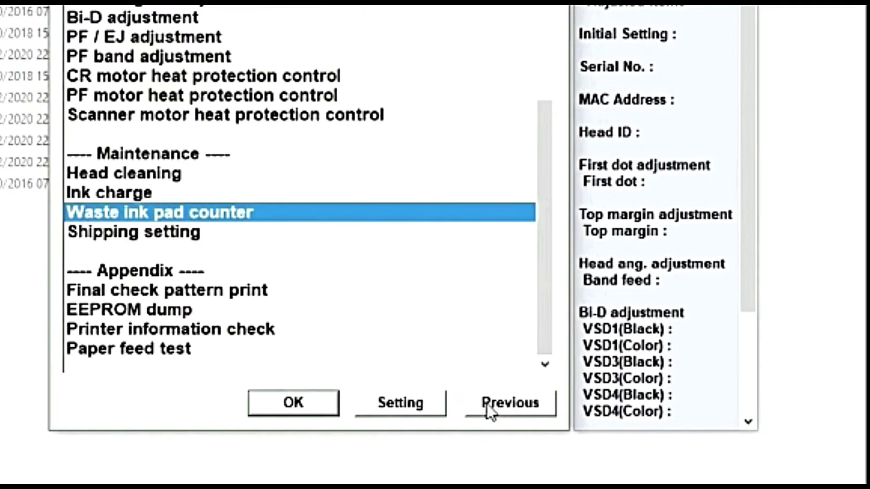
pyautogui.click(512, 409)
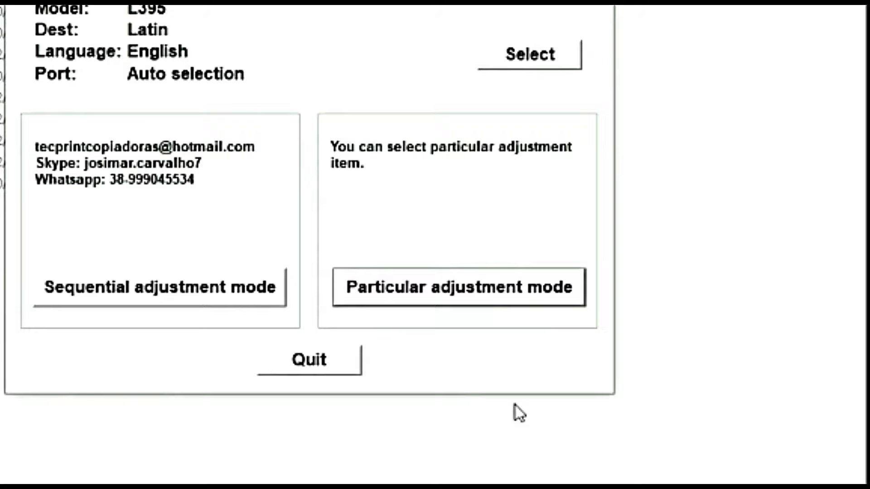